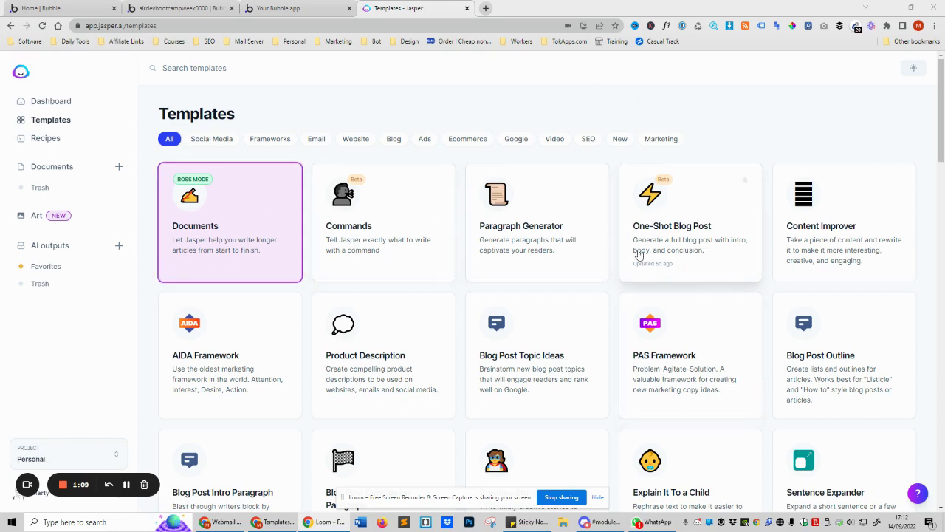
Open the One-Shot Blog Post template and clear its blog topic, tone of voice and intended audience.
left_click(679, 234)
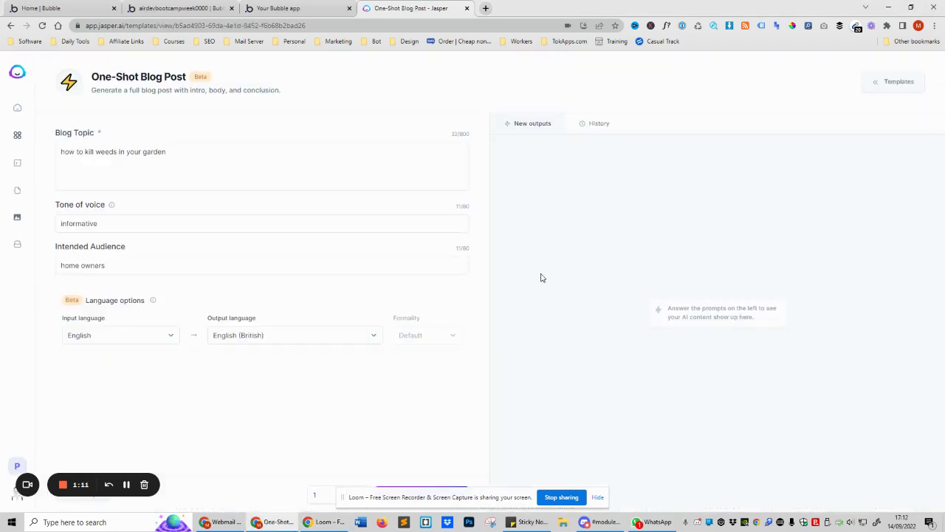
left_click(112, 161)
key("ctrl+a")
key("BackSpace")
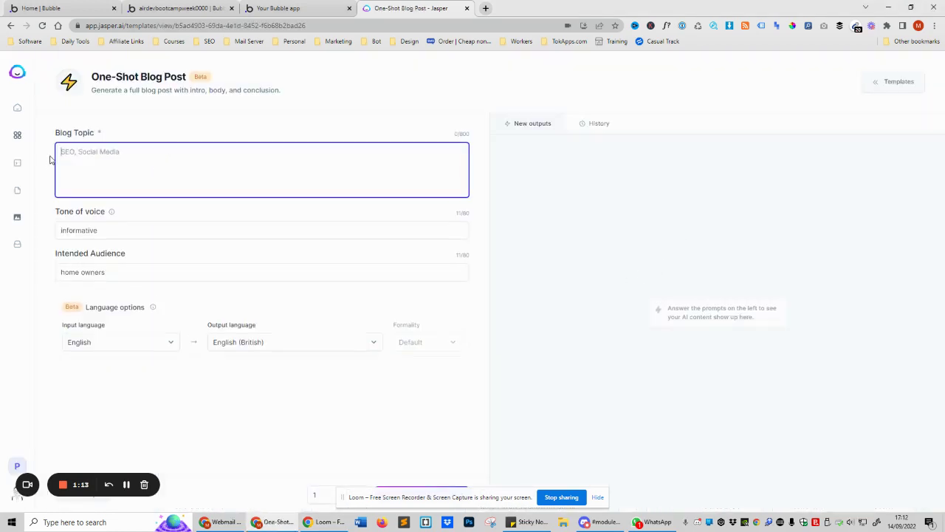
left_click(75, 230)
key("ctrl+a")
key("BackSpace")
double_click(103, 272)
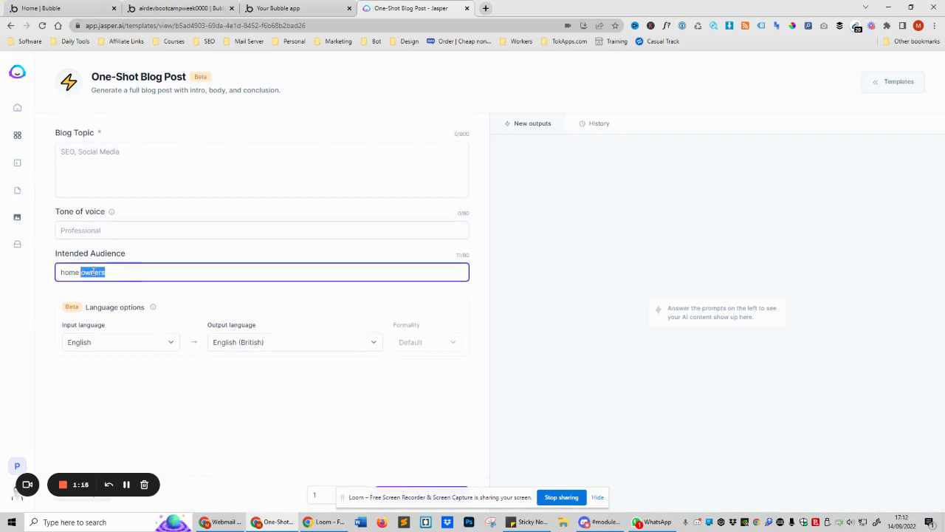
key("ctrl+a")
key("BackSpace")
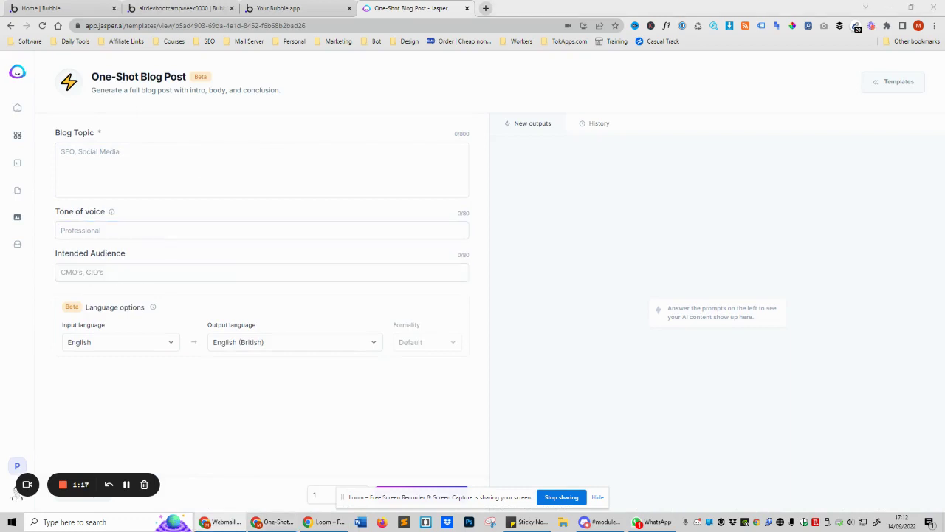
Set the blog topic to "How do large language models help businesses?", the tone of voice to "Informative" and the intended audience to "students".
left_click(101, 177)
type("How do large language models help businesses?")
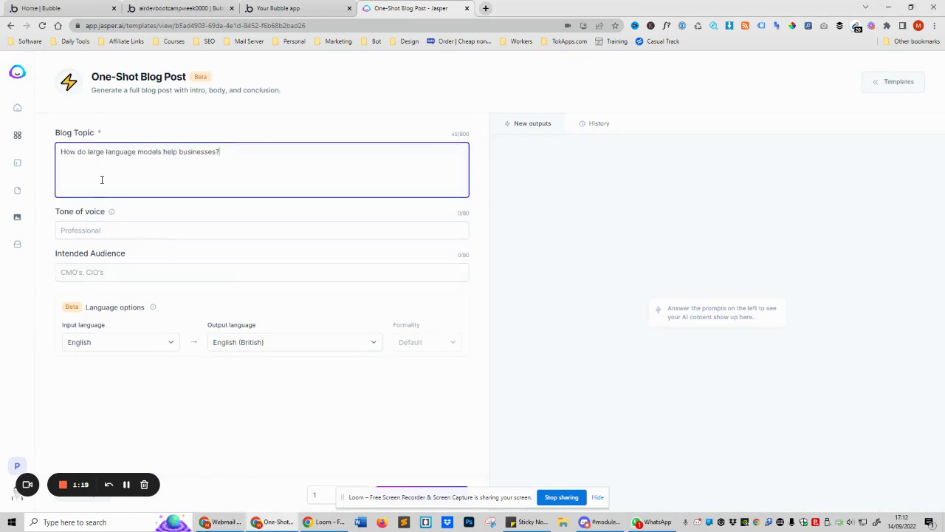
left_click_drag(66, 149, 133, 150)
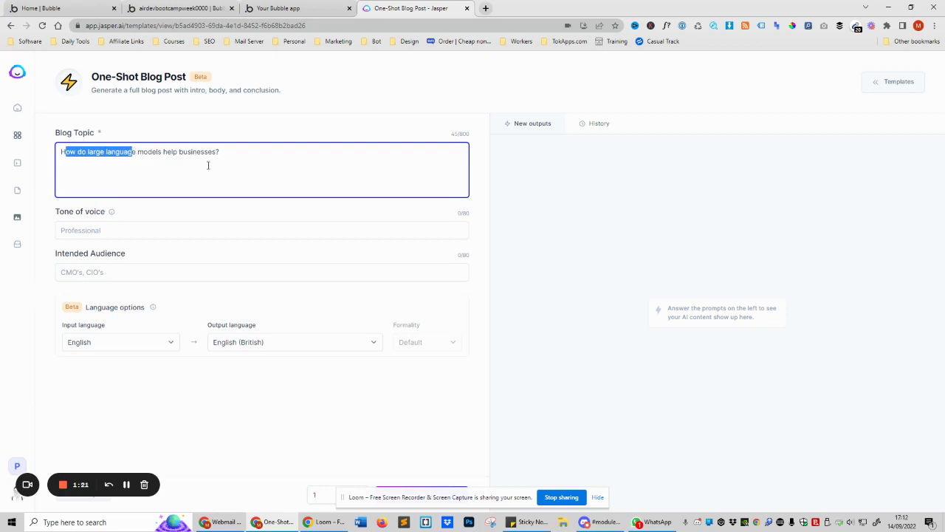
left_click(147, 232)
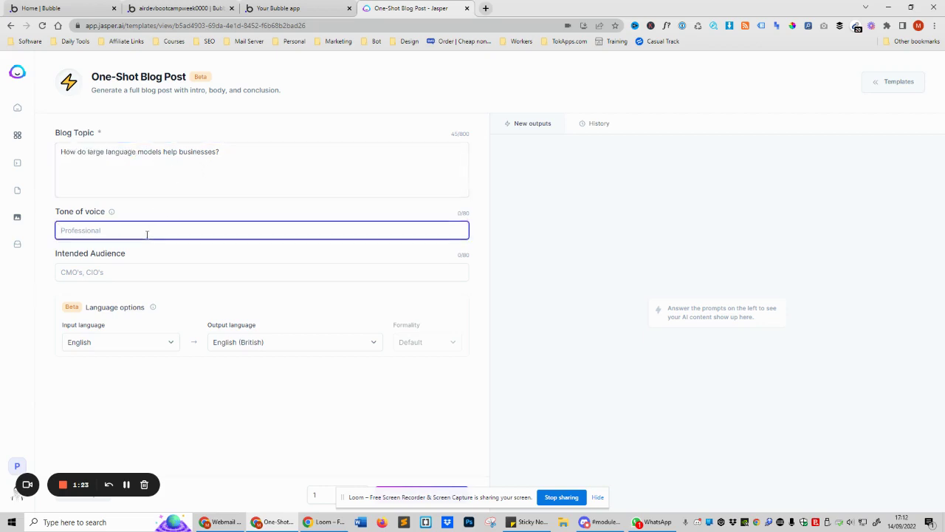
type("Informative")
left_click(152, 271)
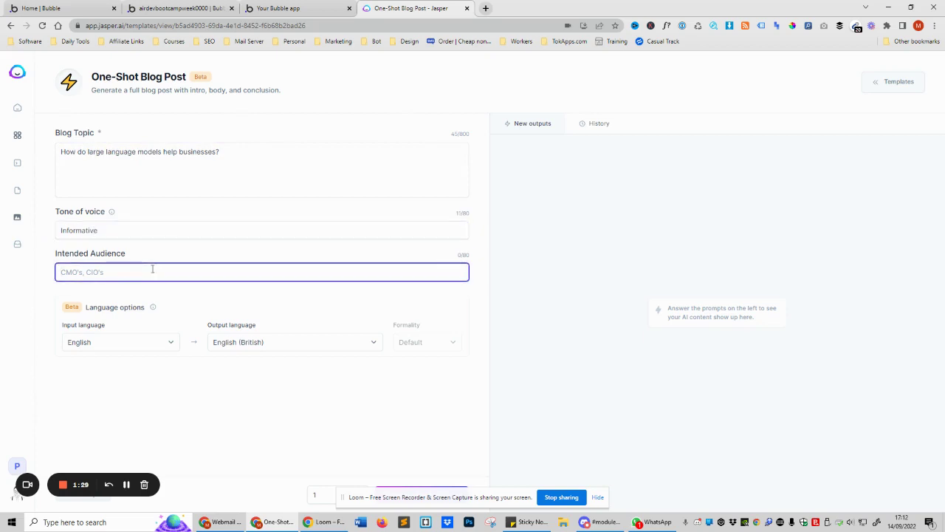
type("students")
Set the output language to English (American) and generate the AI blog post content.
left_click(250, 350)
left_click(251, 213)
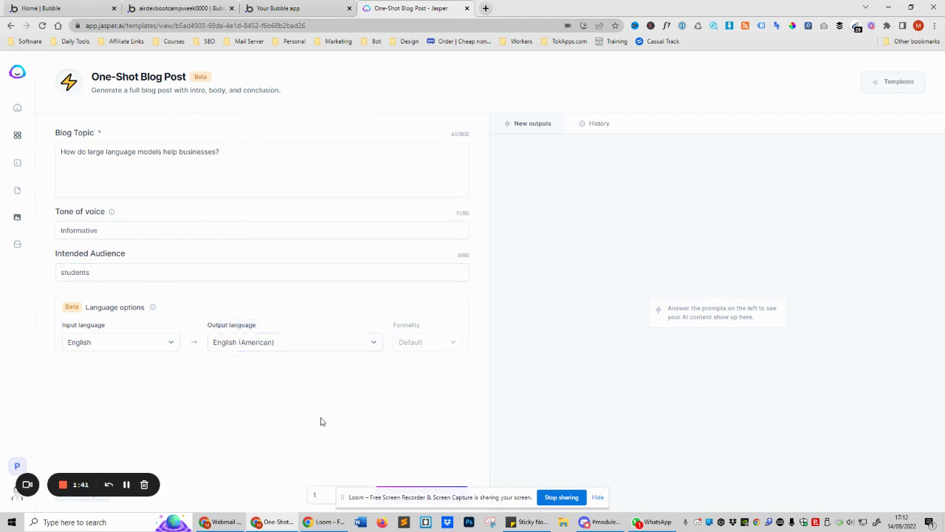
left_click(598, 497)
left_click(418, 496)
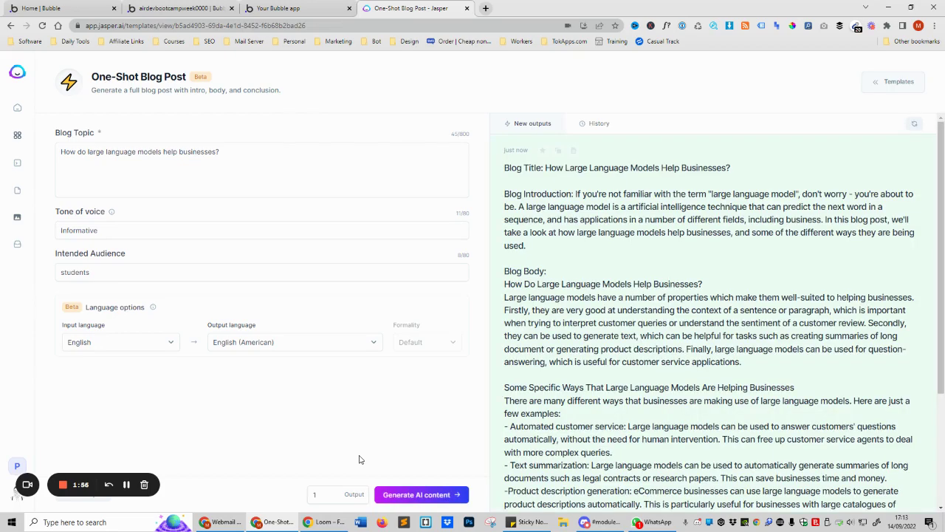
Review the generated blog post and open it as a document in the editor.
scroll(615, 201, "down", 1)
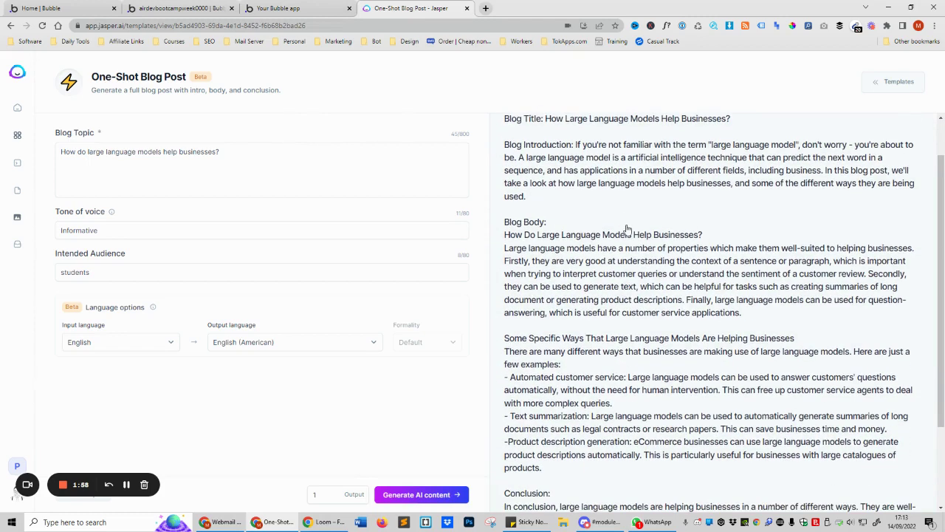
scroll(627, 230, "down", 2)
scroll(627, 230, "up", 3)
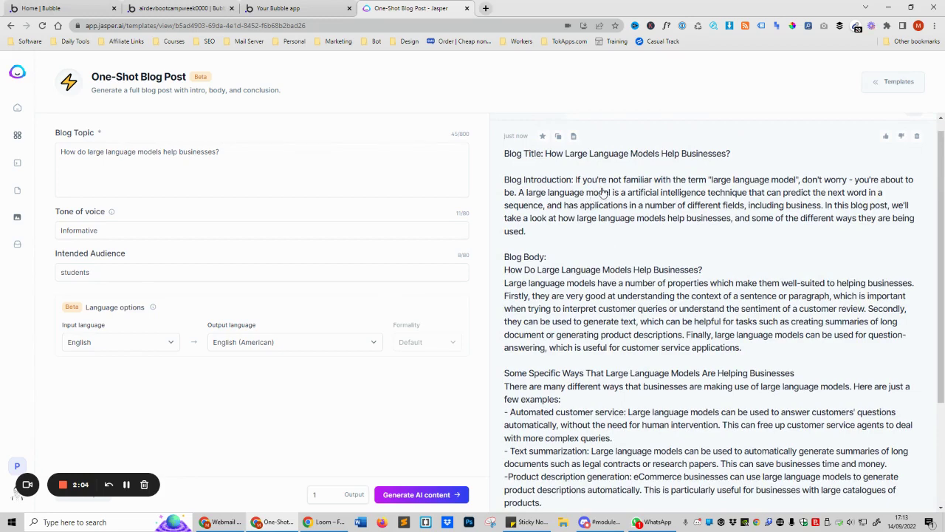
scroll(544, 276, "down", 1)
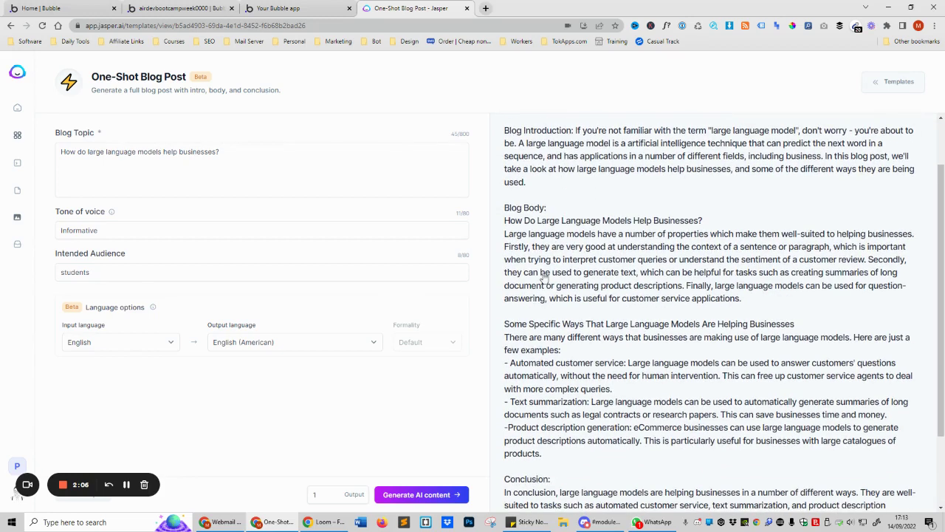
scroll(552, 382, "up", 1)
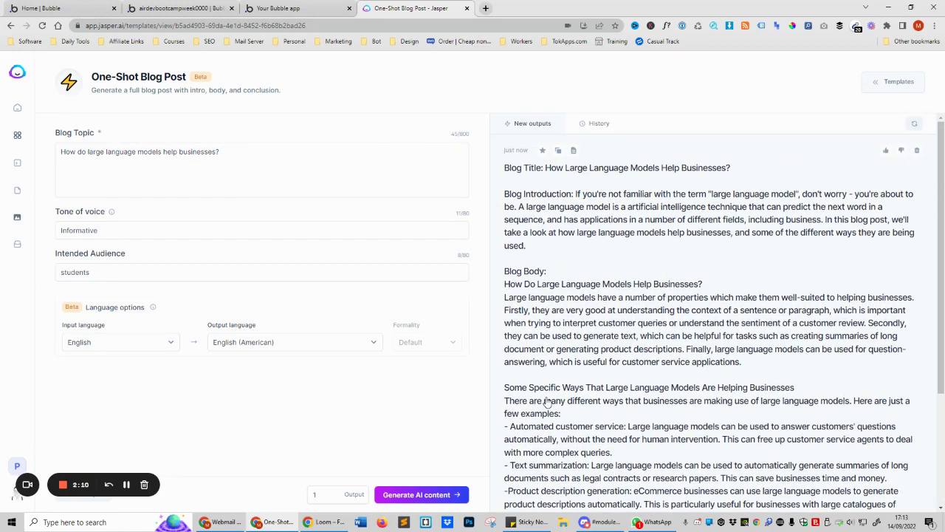
left_click(574, 153)
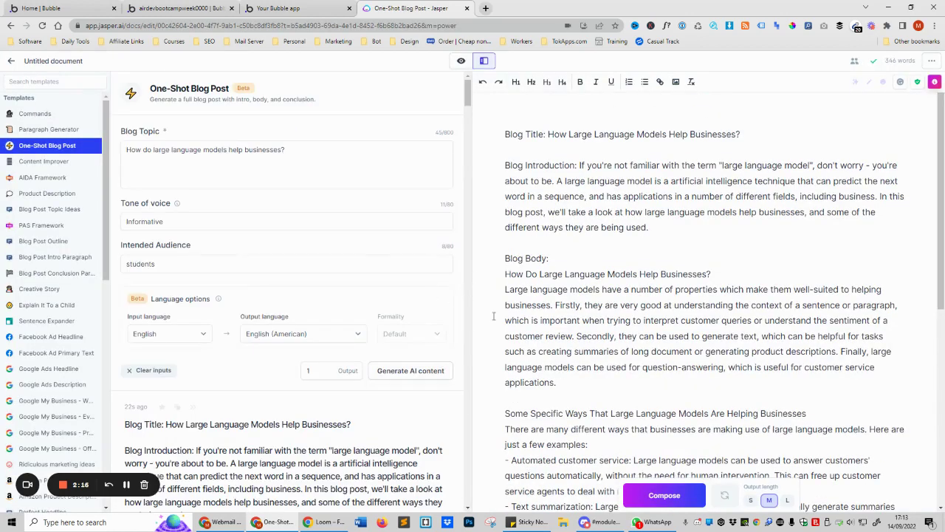
left_click_drag(522, 134, 741, 134)
left_click(669, 264)
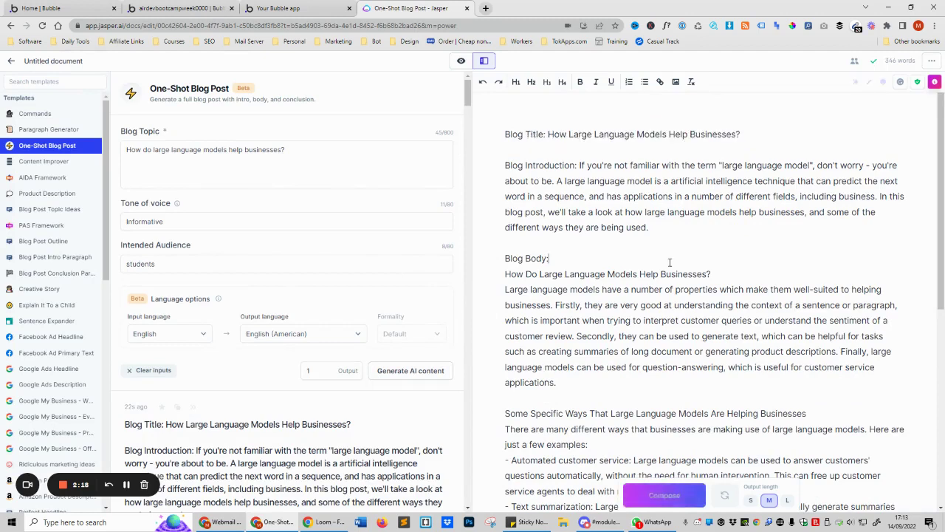
triple_click(660, 274)
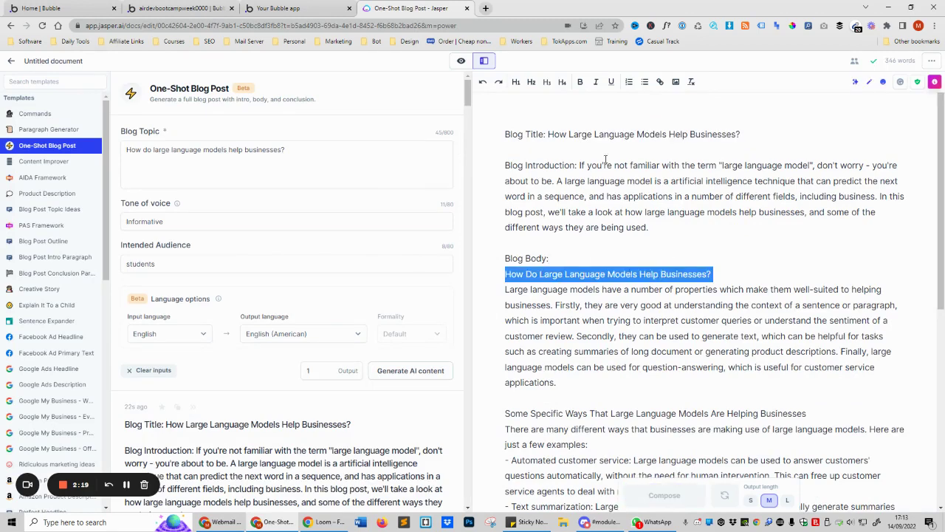
left_click(126, 485)
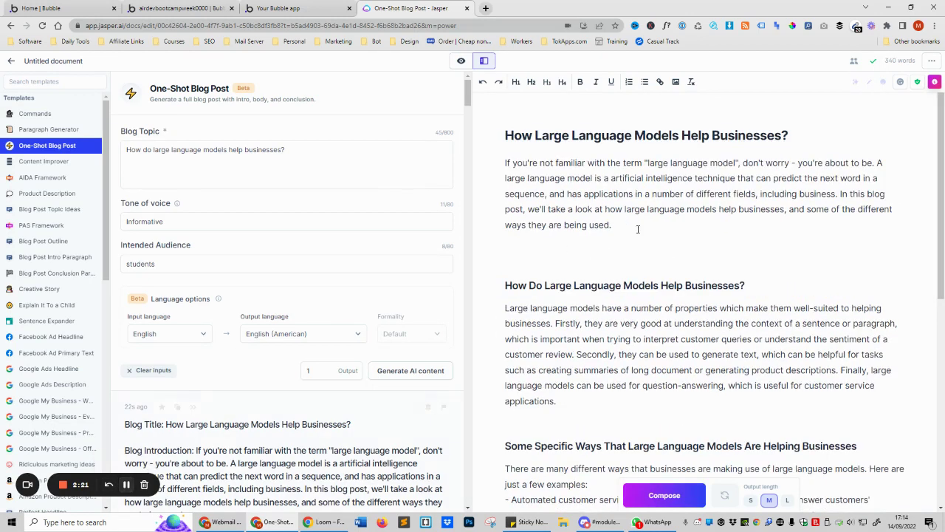
Check the formatted blog post and switch the document to the view without the template list.
scroll(638, 229, "down", 3)
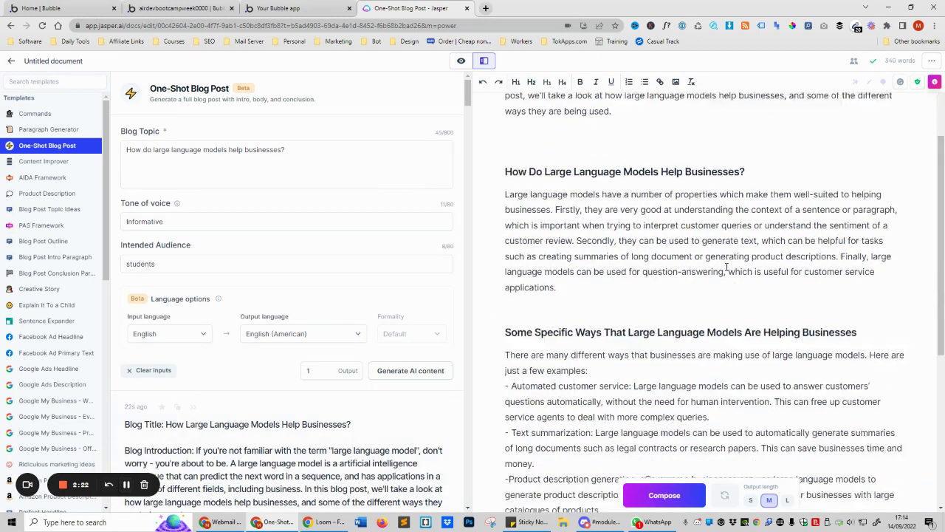
scroll(698, 274, "up", 1)
scroll(680, 278, "up", 2)
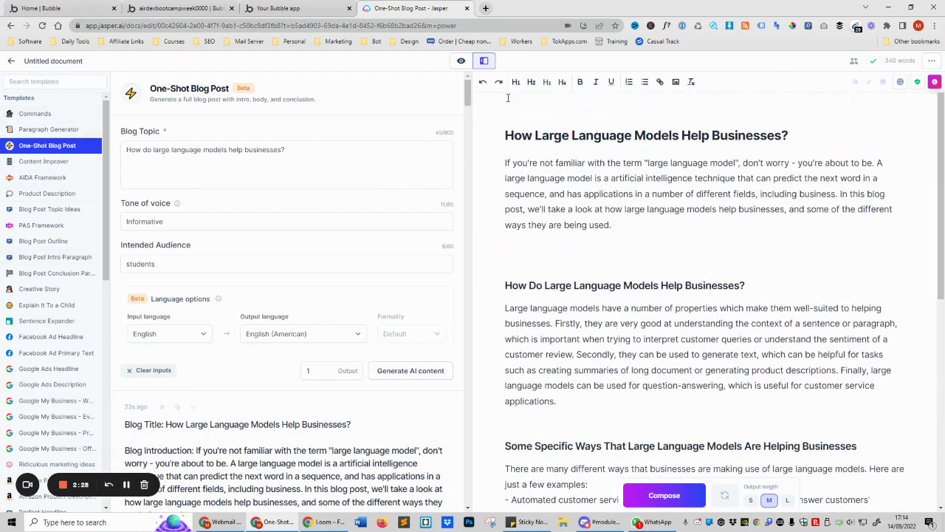
left_click(461, 61)
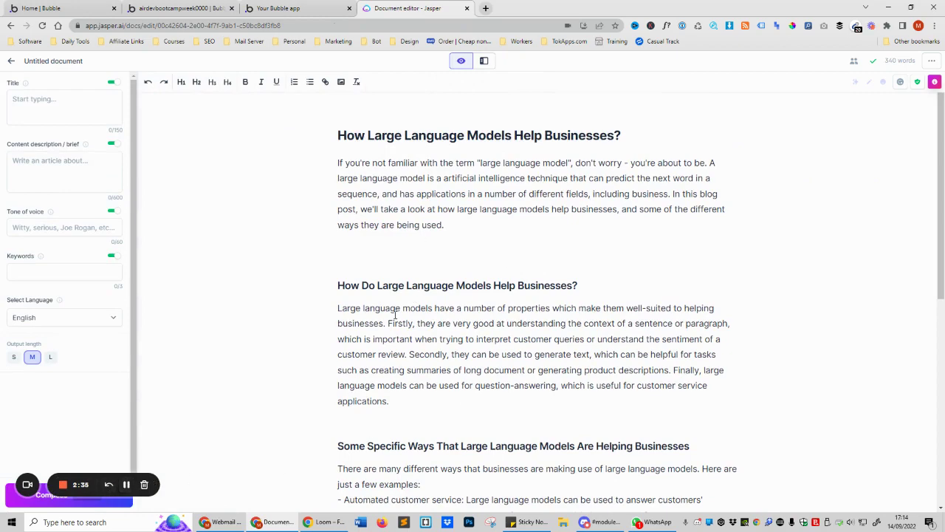
Compose an additional paragraph on a new line after the "How Do Large Language Models Help Businesses?" section text.
scroll(395, 314, "down", 2)
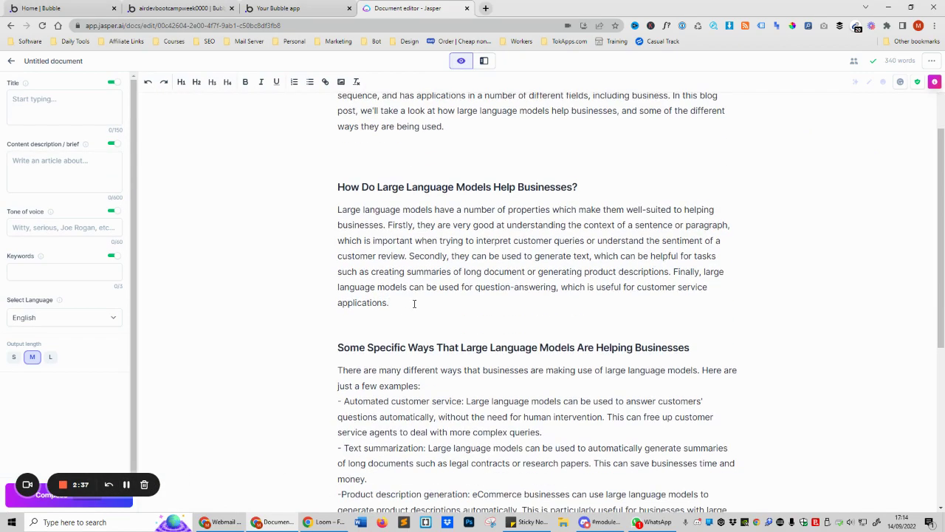
key("Return")
key("Return")
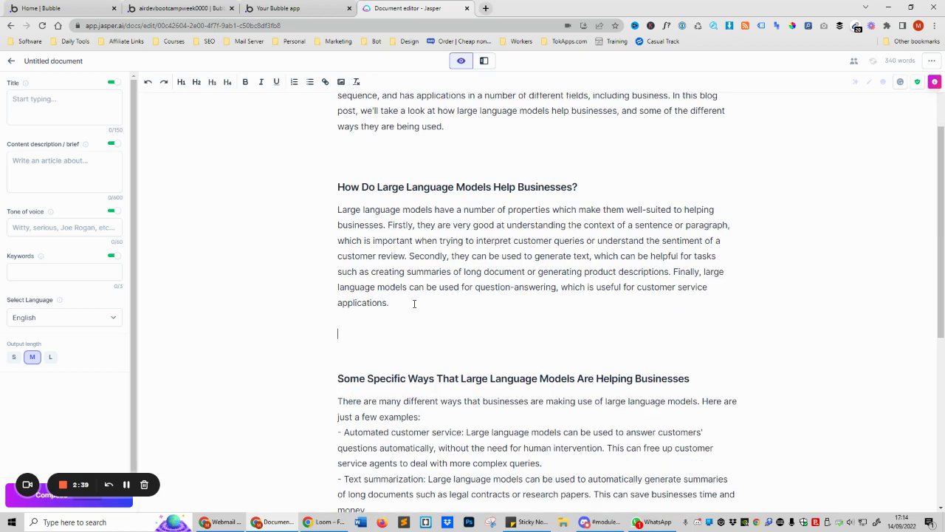
left_click(73, 502)
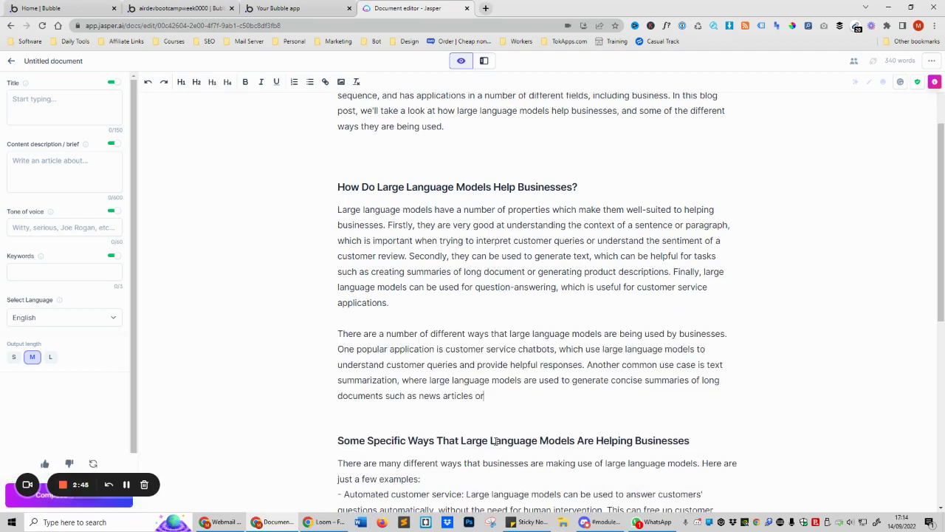
Examine the newly composed paragraph together with the preceding text it continues from.
left_click_drag(380, 333, 454, 395)
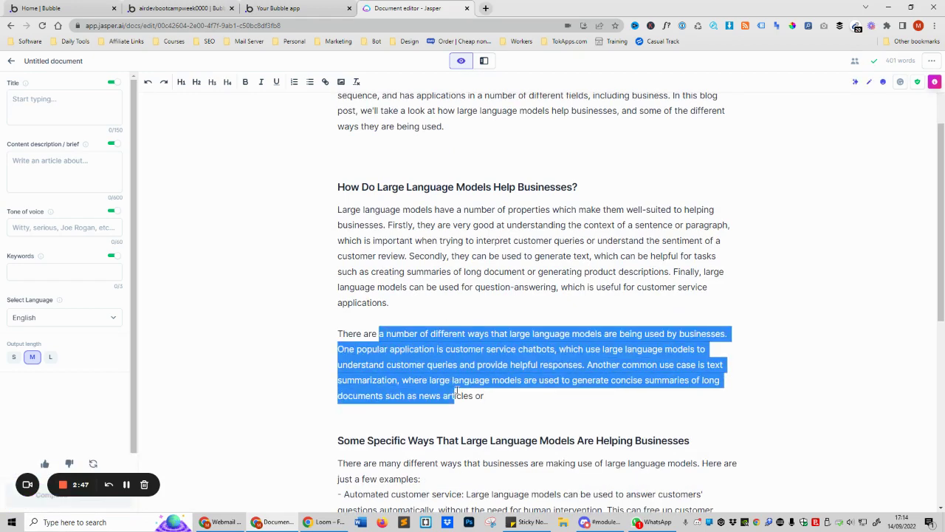
scroll(458, 391, "down", 1)
scroll(457, 391, "up", 1)
left_click(489, 397)
left_click_drag(489, 398, 349, 286)
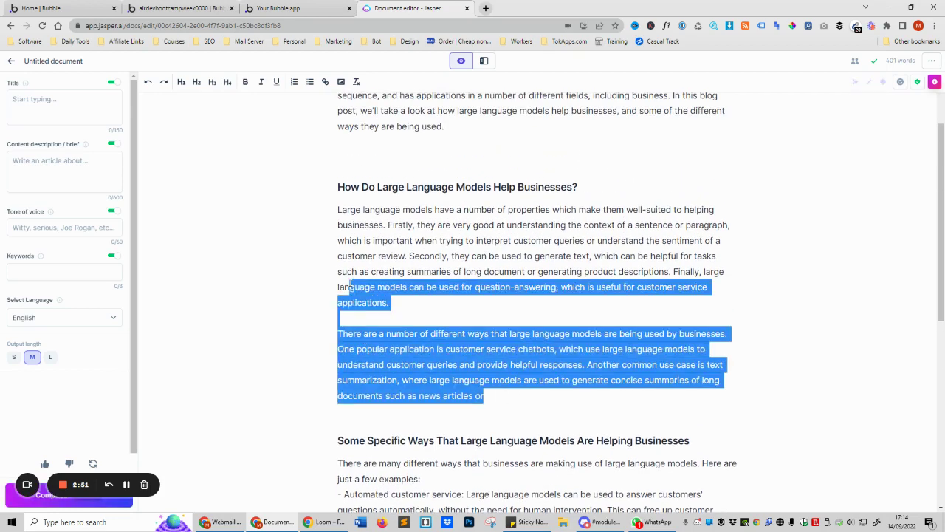
scroll(428, 354, "up", 2)
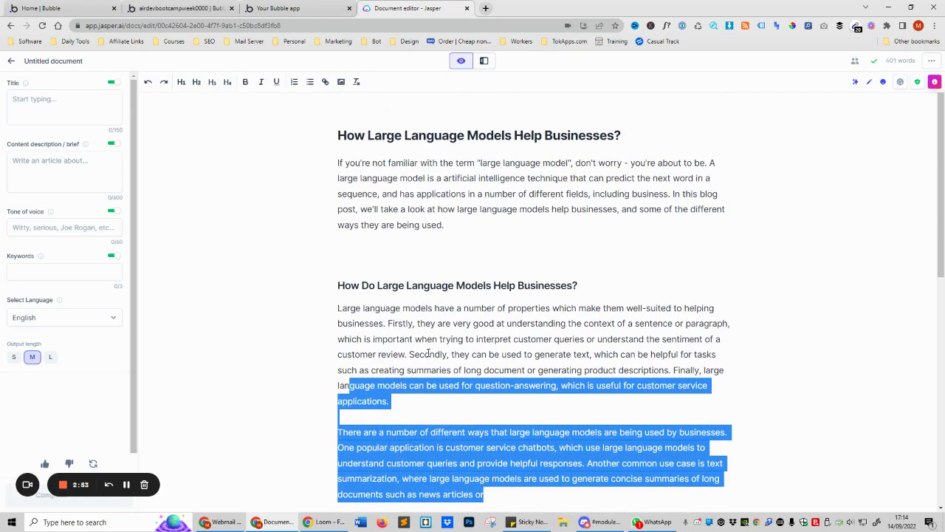
left_click(489, 432)
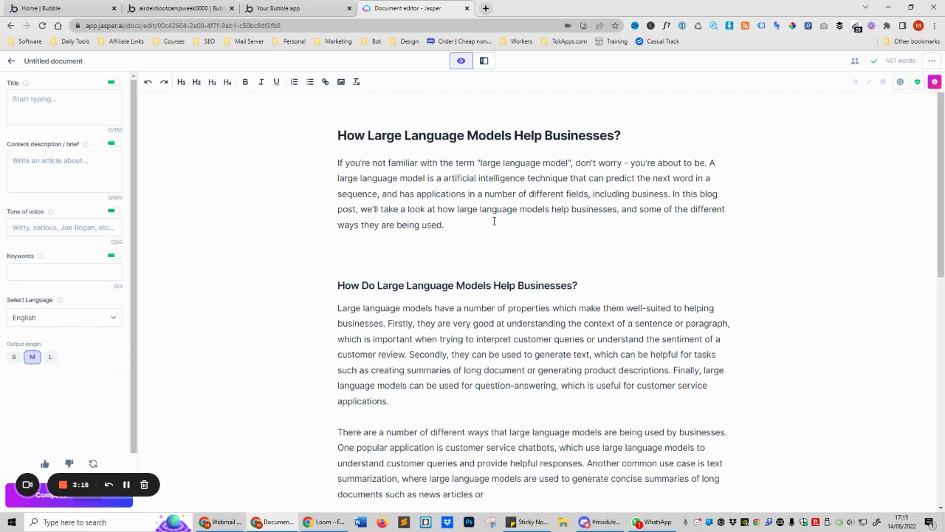
Replace the composed paragraph with the command "write a conclusion from the text above" and run it.
scroll(480, 364, "down", 3)
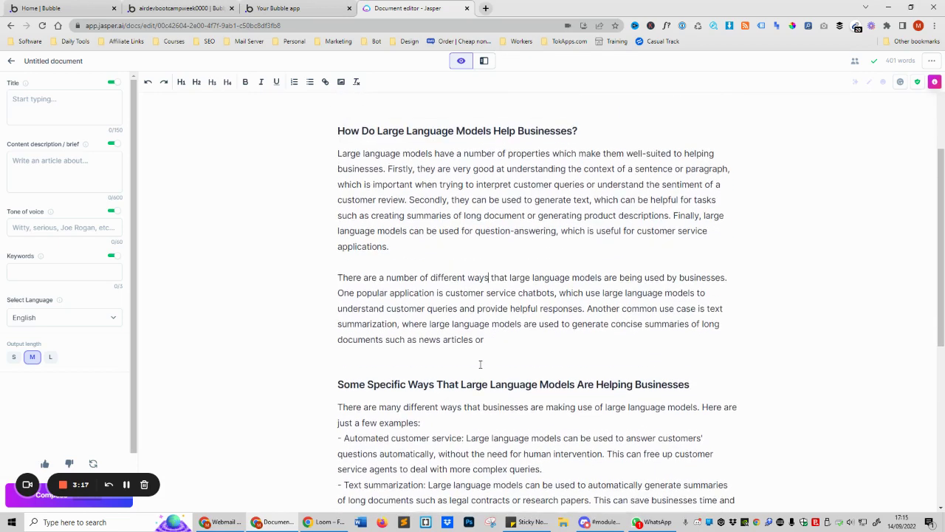
left_click_drag(520, 355, 270, 282)
key("BackSpace")
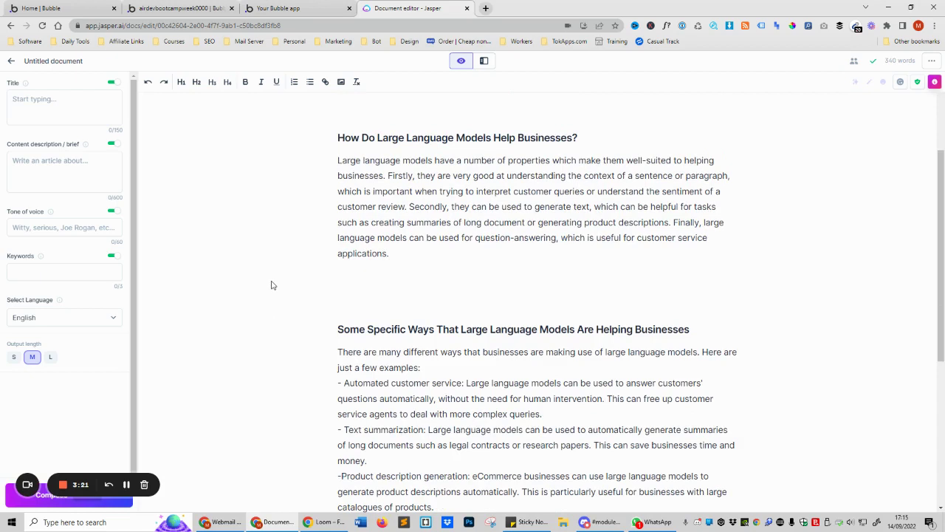
type("write a conclusion from the t")
type("ext above")
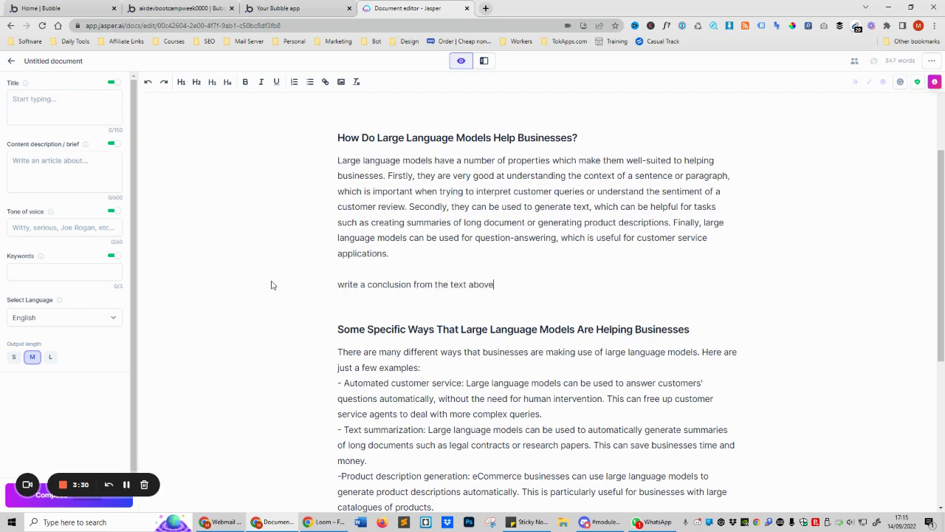
key("ctrl+Return")
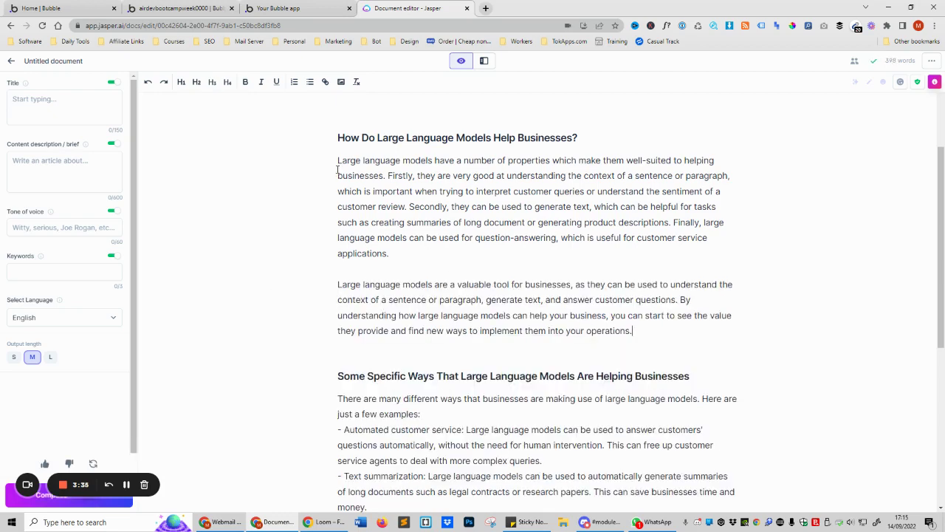
Compare the generated conclusion with the section text, then delete it and the blank line before it.
left_click_drag(338, 169, 390, 255)
left_click_drag(625, 329, 318, 273)
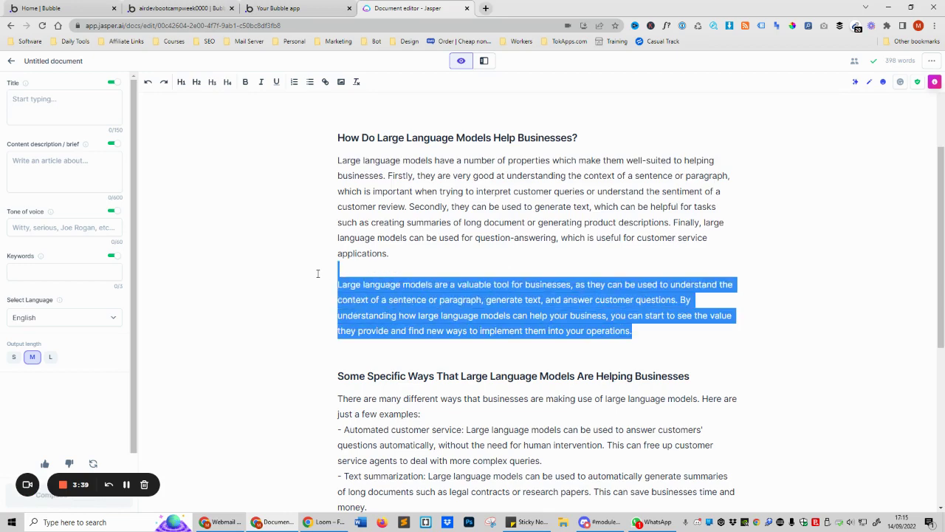
key("BackSpace")
key("BackSpace")
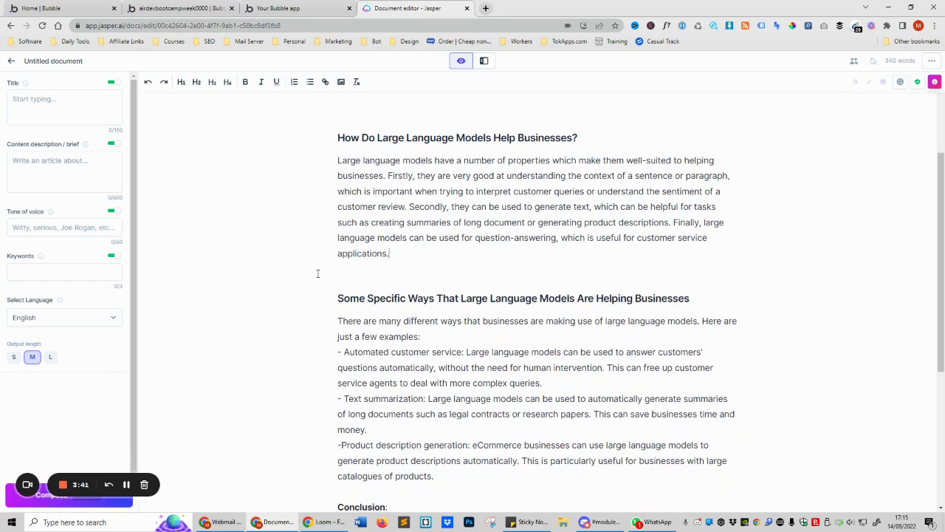
Leave the document and return to the Documents list.
left_click(23, 64)
left_click(11, 64)
left_click(11, 62)
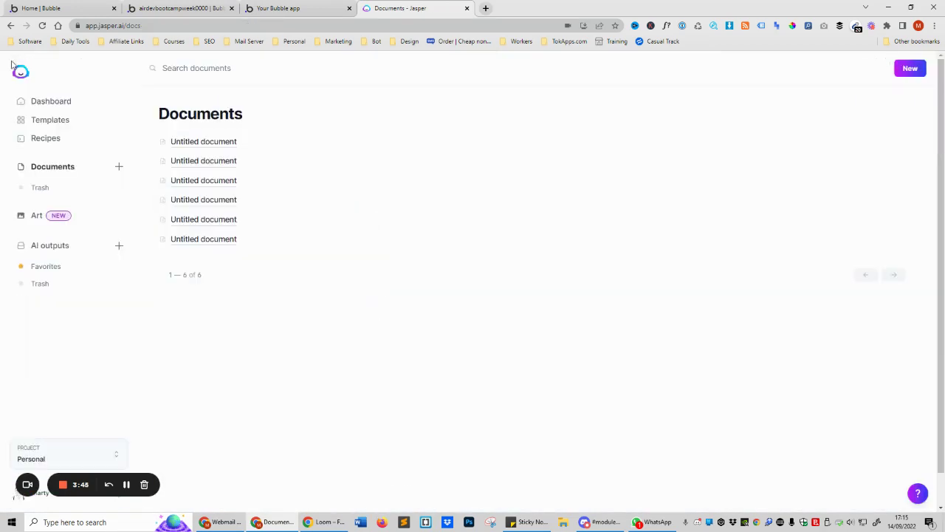
Open the One-Shot Blog Post template, review the earlier post in its output history, and return to the new outputs.
left_click(45, 122)
left_click(632, 226)
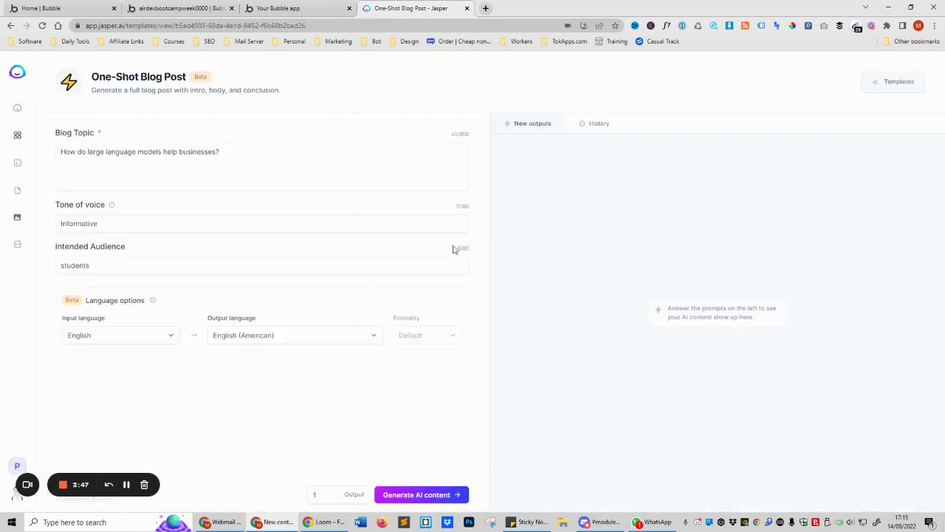
left_click(603, 122)
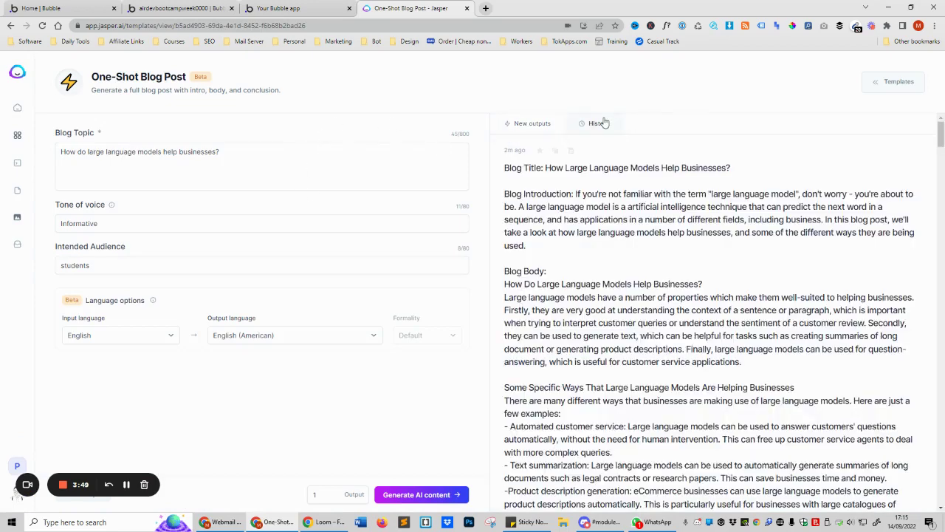
scroll(612, 253, "down", 4)
scroll(612, 313, "up", 4)
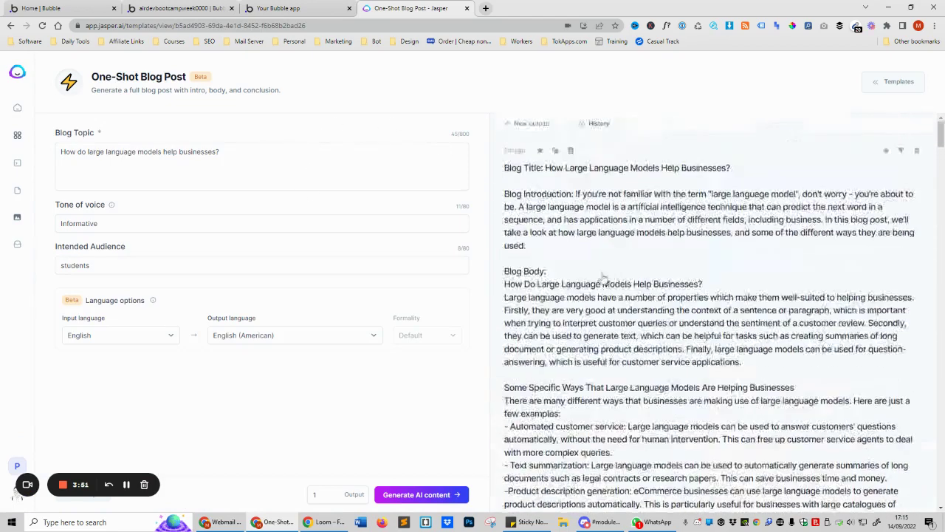
left_click(531, 125)
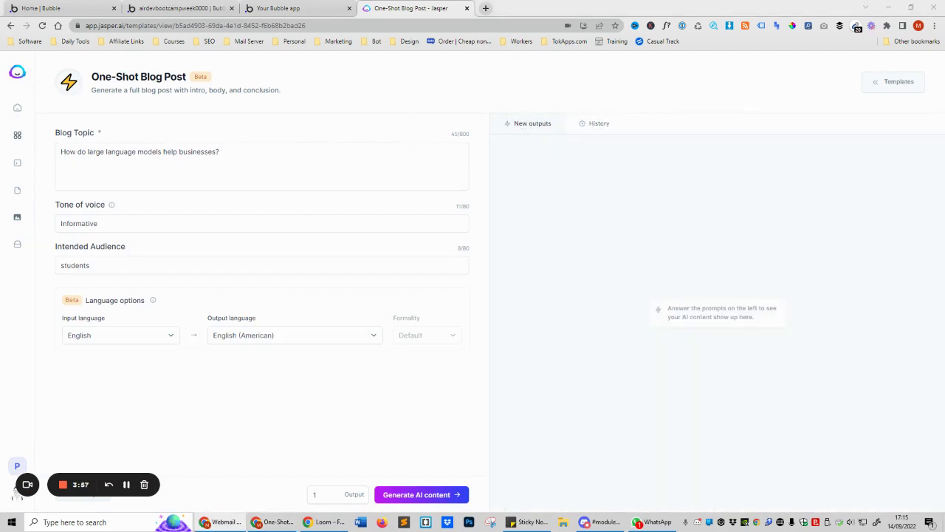
Set the blog topic to "Are large language models just good for creating marketing content?" and generate the post.
triple_click(218, 164)
type("Are large language models just good for creating marketing content?")
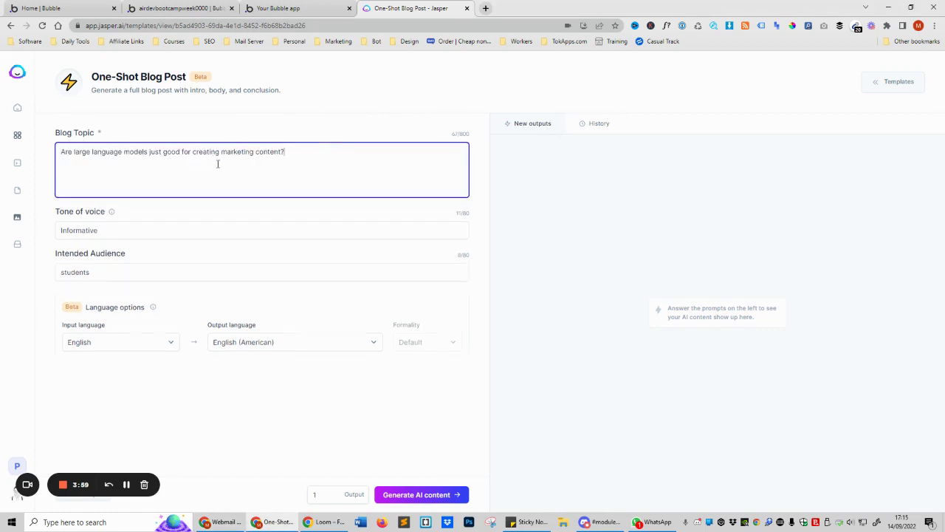
left_click(418, 494)
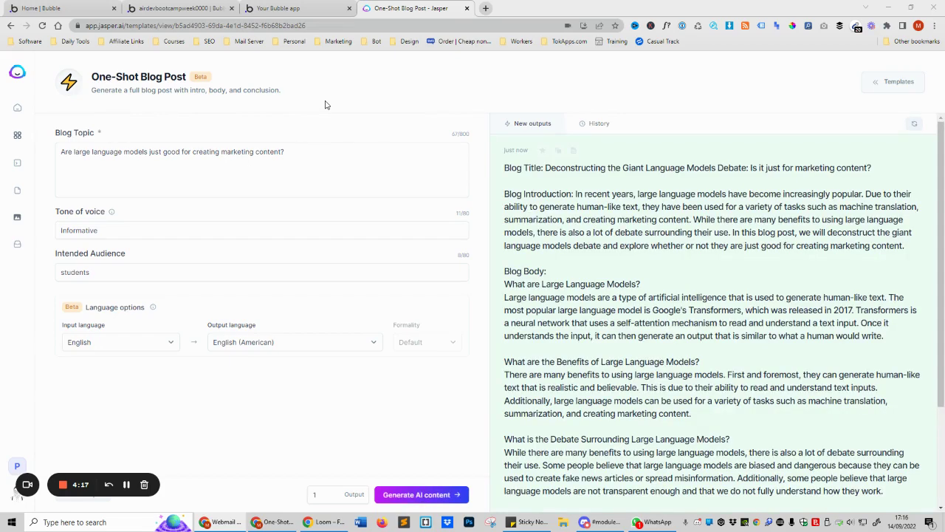
Read through the generated post on the marketing content question, from its title and introduction to the conclusion.
scroll(709, 207, "down", 4)
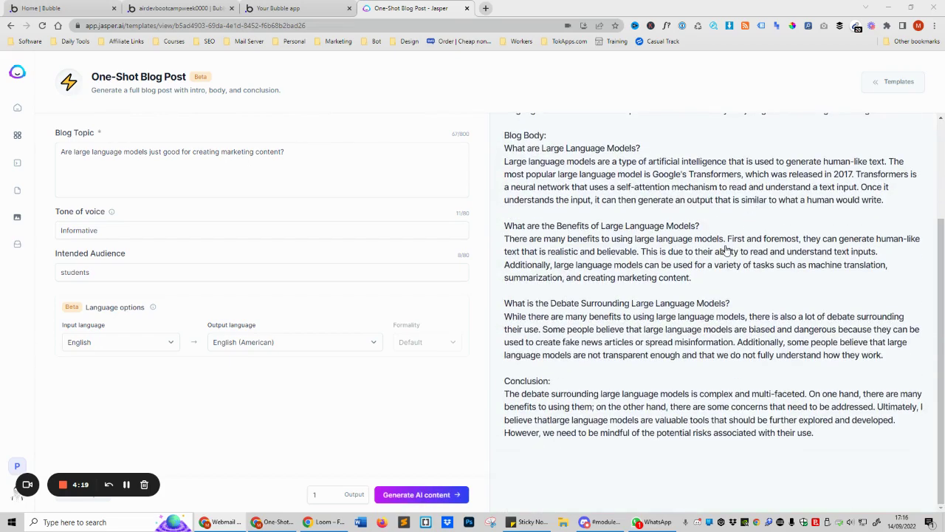
scroll(592, 251, "up", 3)
scroll(593, 251, "up", 1)
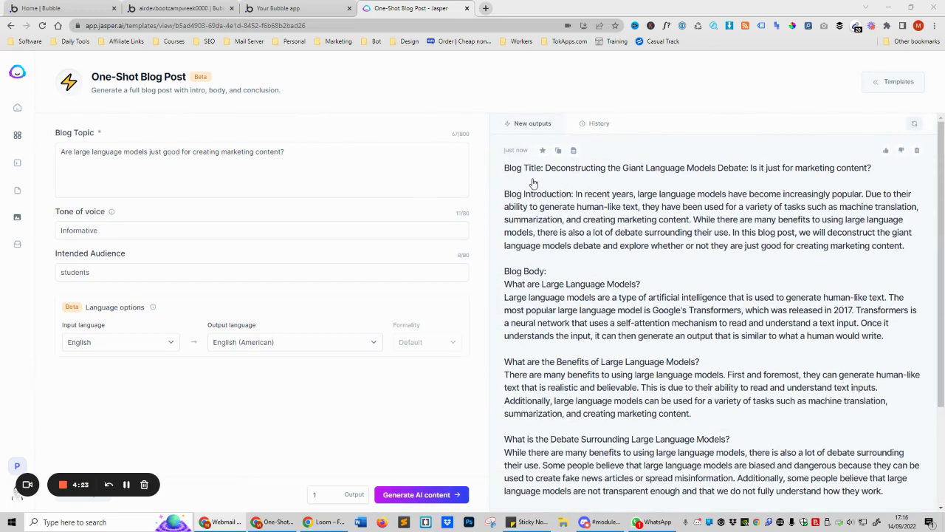
scroll(667, 192, "down", 1)
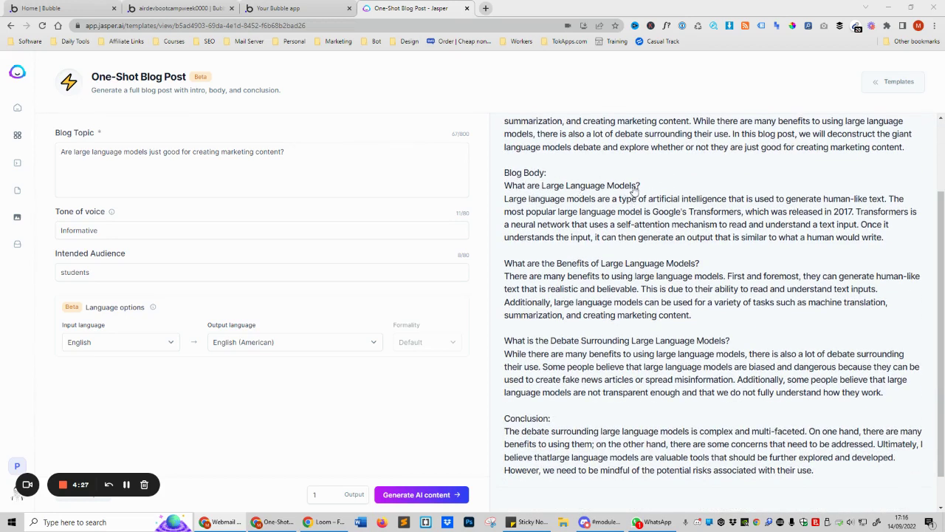
scroll(625, 189, "down", 1)
scroll(609, 189, "up", 1)
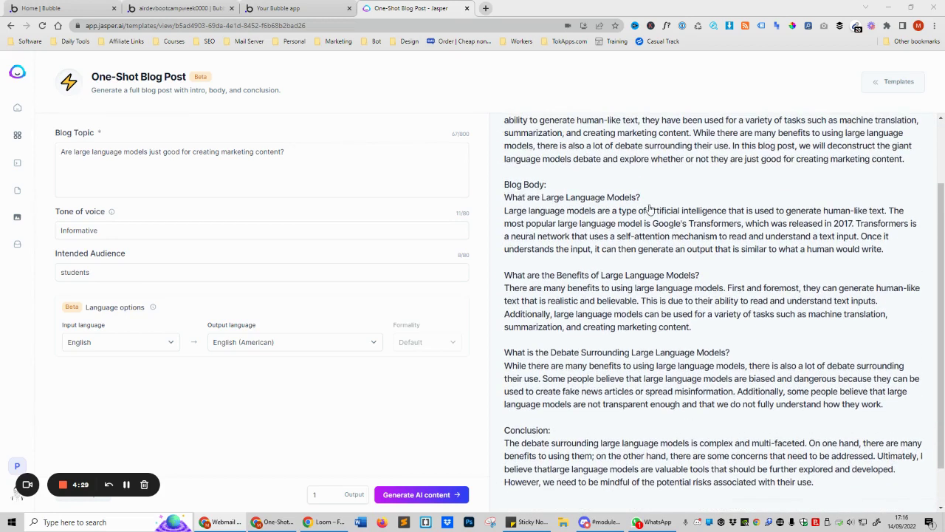
scroll(610, 232, "down", 1)
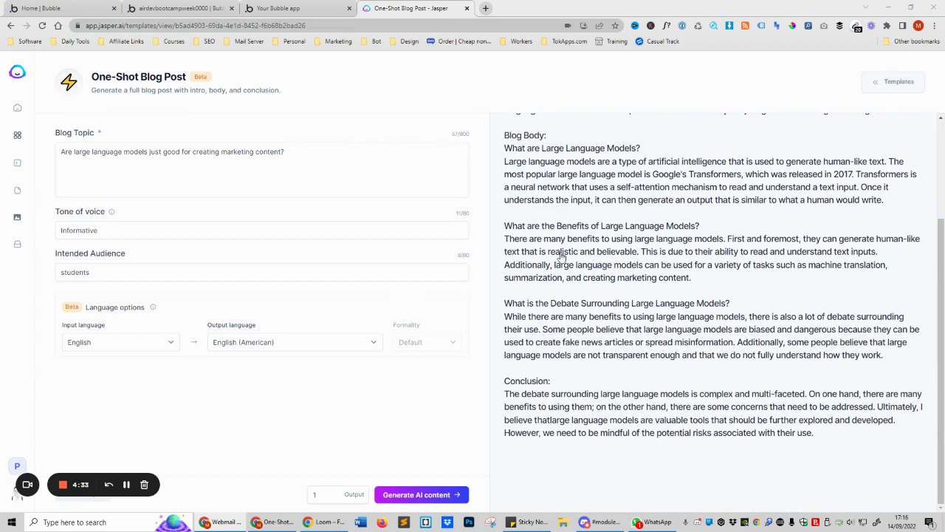
scroll(550, 275, "up", 3)
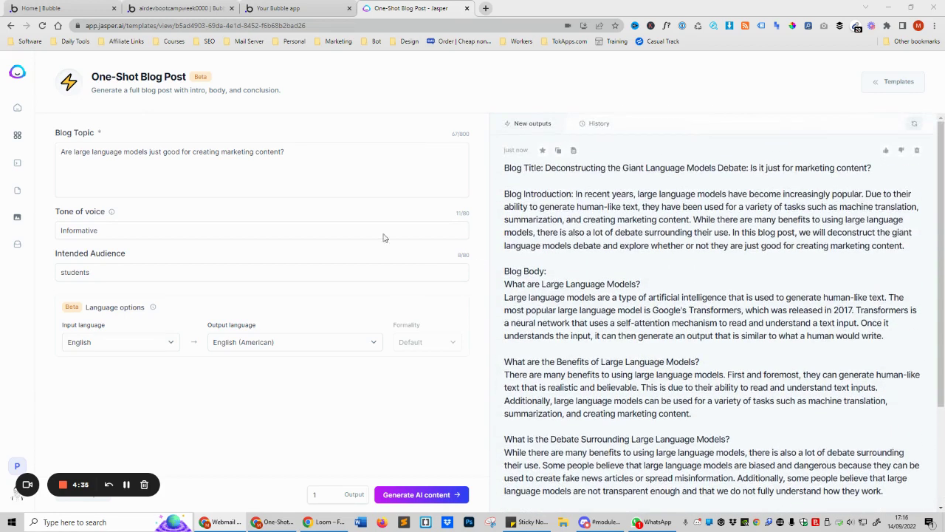
Replace the blog topic with "What are the best business use cases for large language models like GPT-3?" and generate a new post.
left_click_drag(79, 151, 239, 152)
left_click(291, 158)
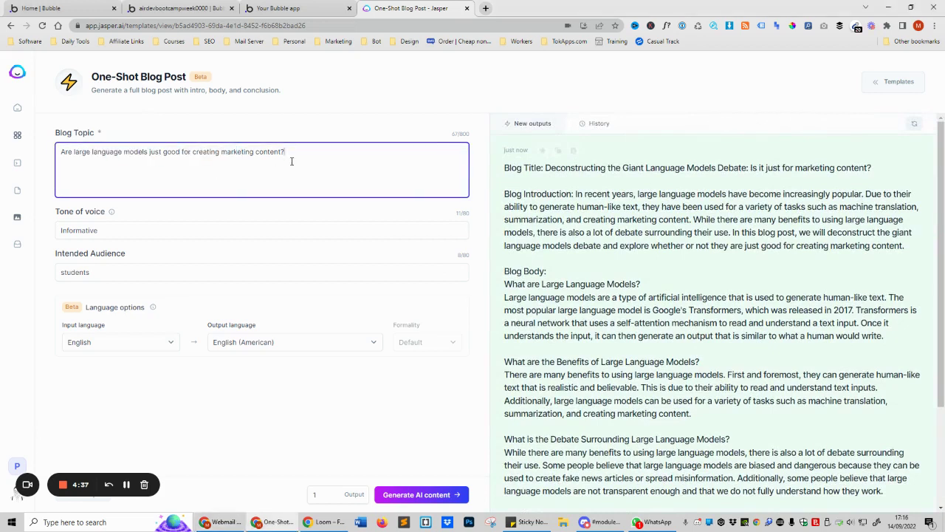
left_click_drag(327, 156, 72, 155)
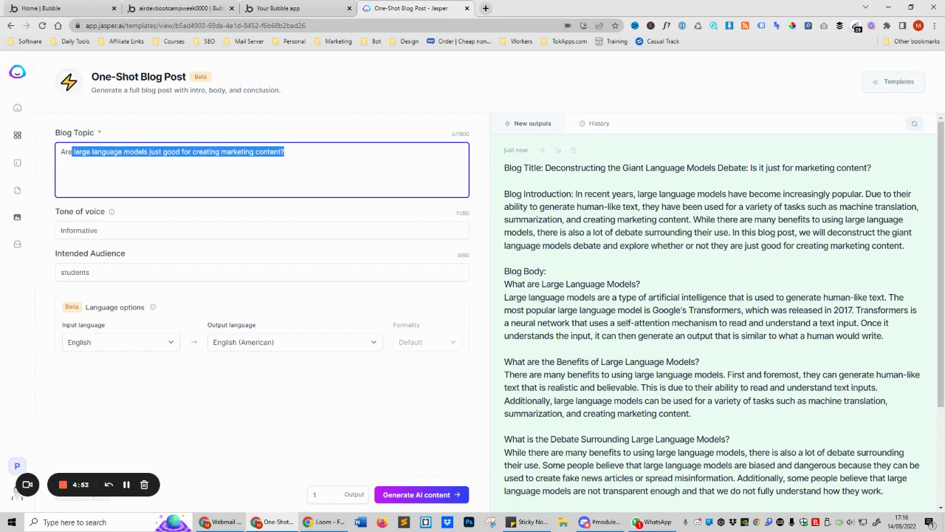
left_click(16, 494)
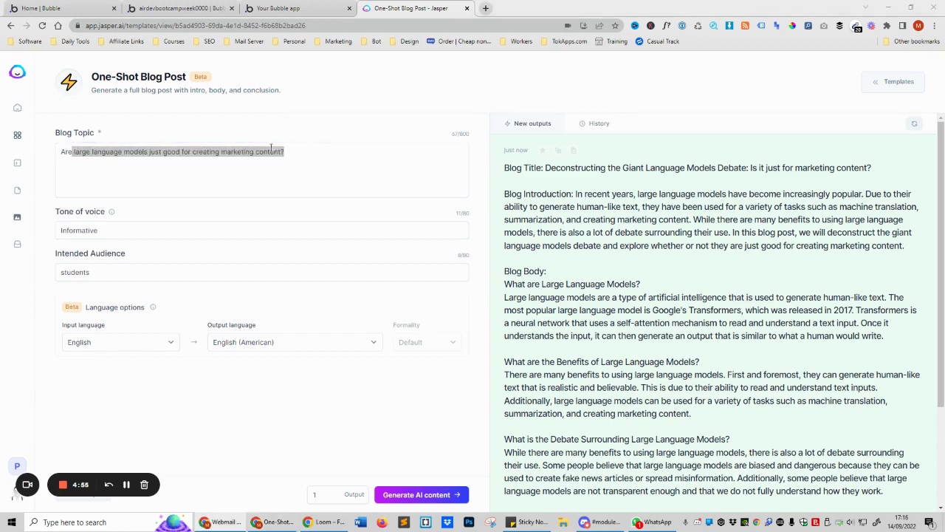
key("ctrl+a")
type("What are the best business use cases for large language models like GPT-3?")
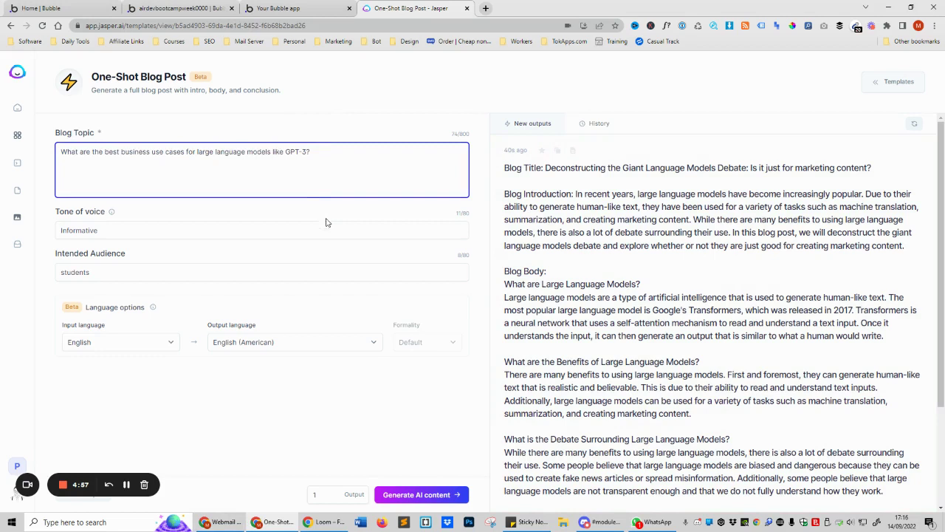
left_click(438, 495)
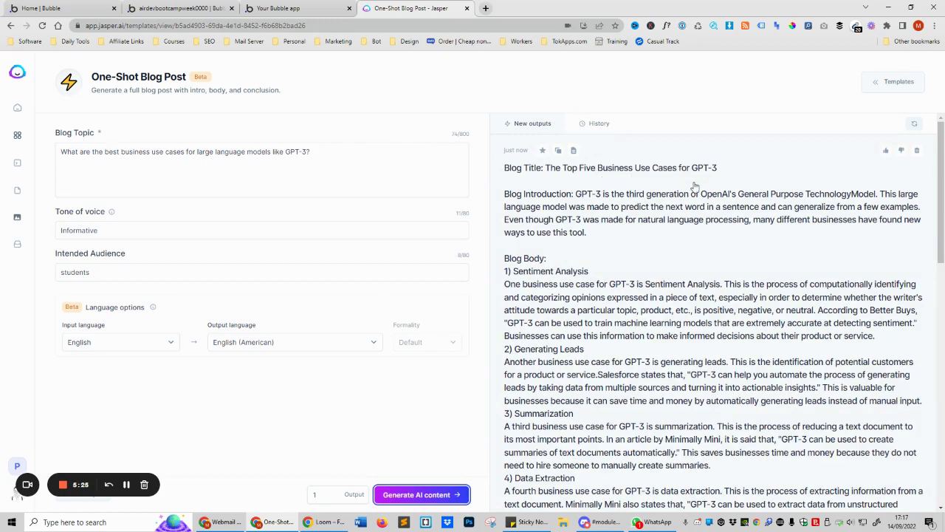
Examine the new GPT-3 business use cases post, including its introduction, body sections and conclusion.
scroll(694, 186, "down", 2)
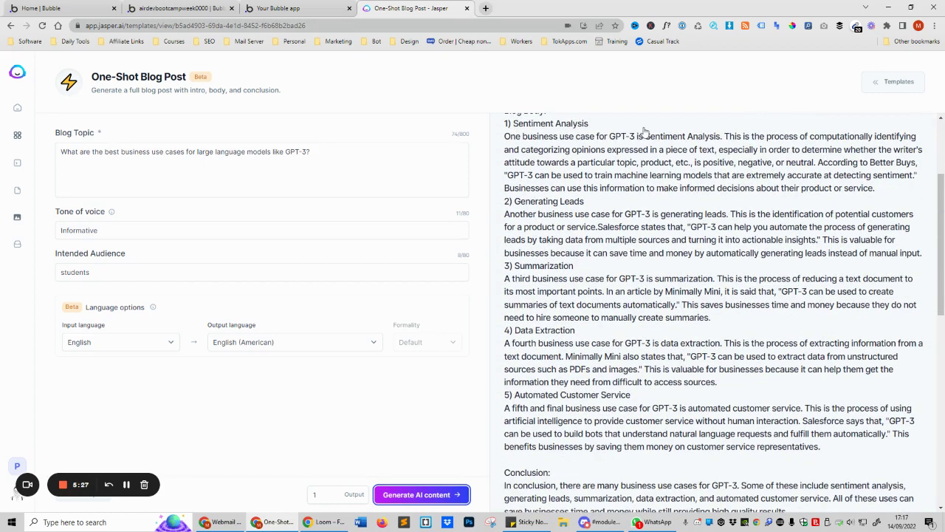
scroll(607, 373, "down", 2)
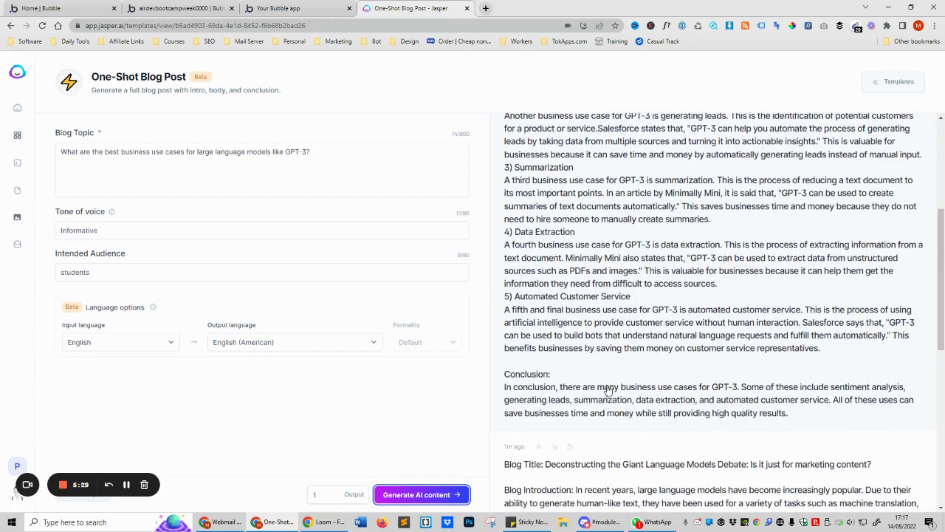
scroll(612, 387, "up", 4)
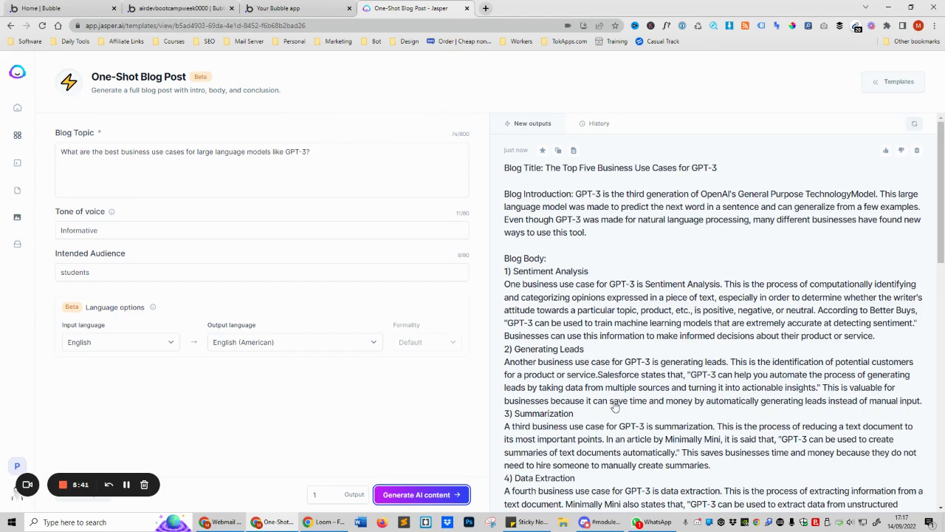
scroll(617, 406, "down", 1)
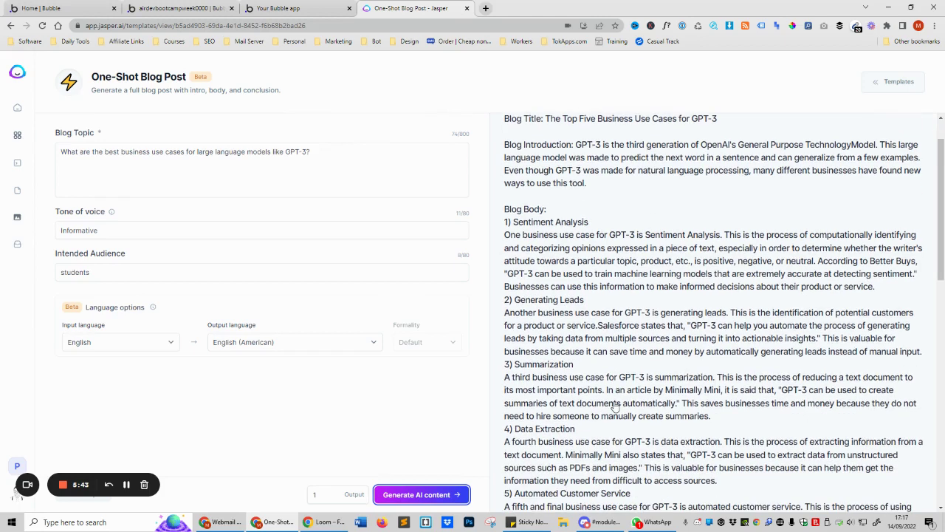
scroll(614, 406, "up", 1)
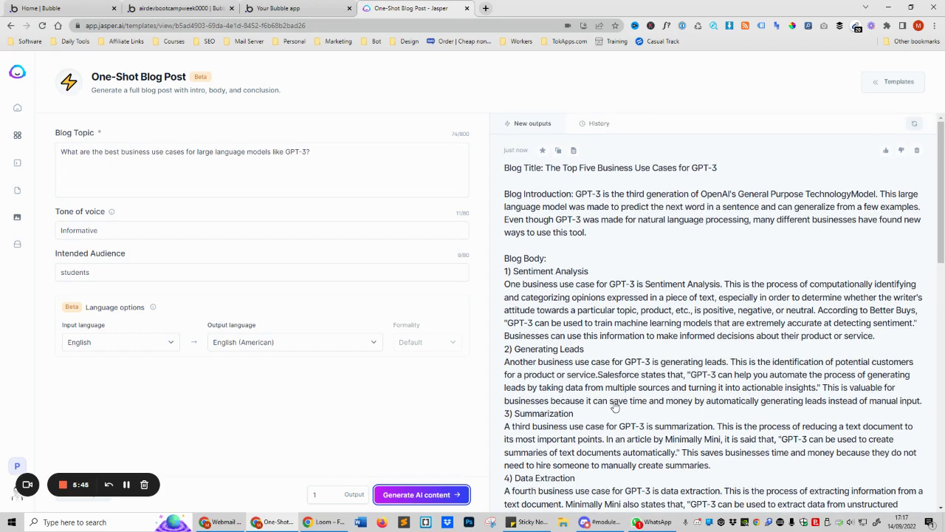